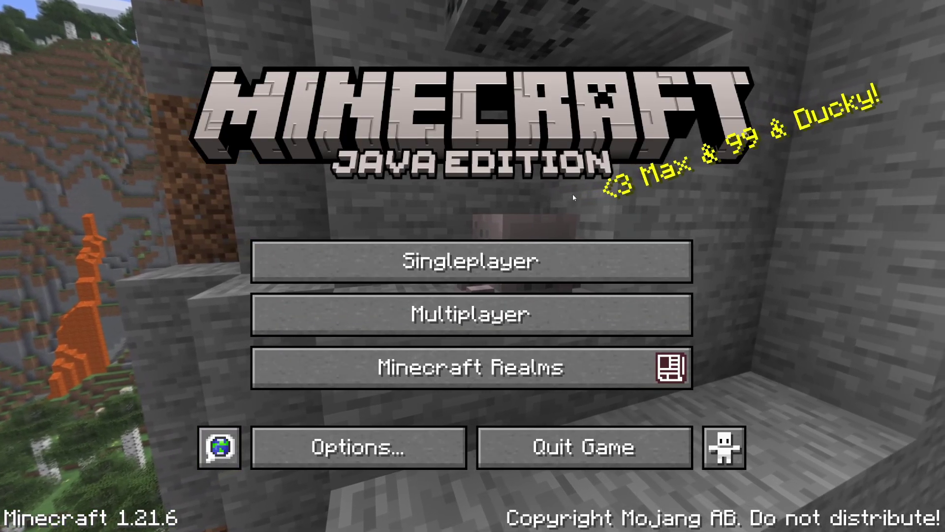
- Quit Minecraft and switch to the Chrome browser
{"action": "left_click", "coordinate": [629, 457]}
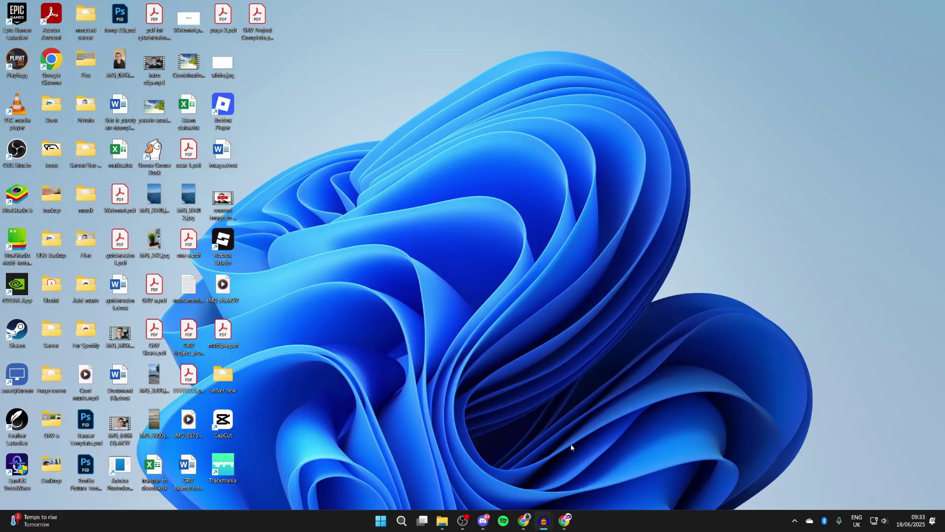
{"action": "left_click", "coordinate": [566, 520]}
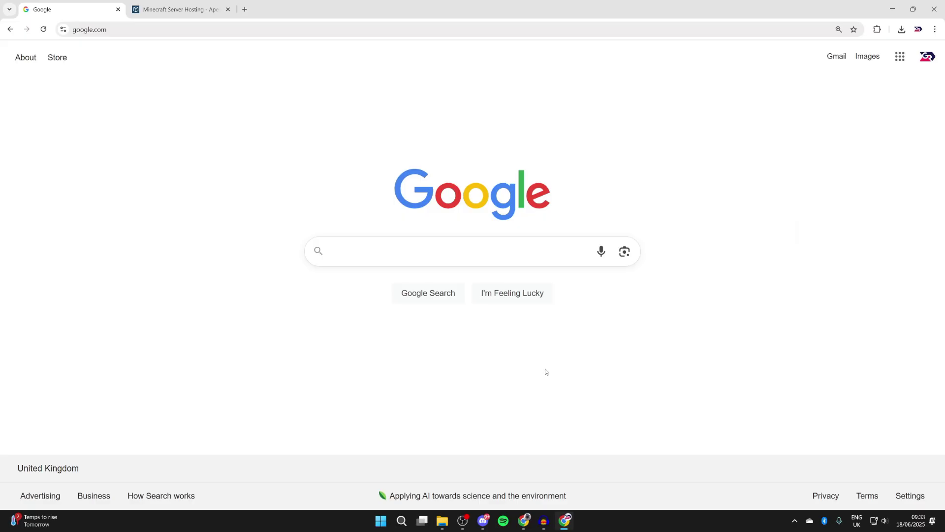
- Search Google for "fabric minecraft"
{"action": "type", "text": "fabric shade"}
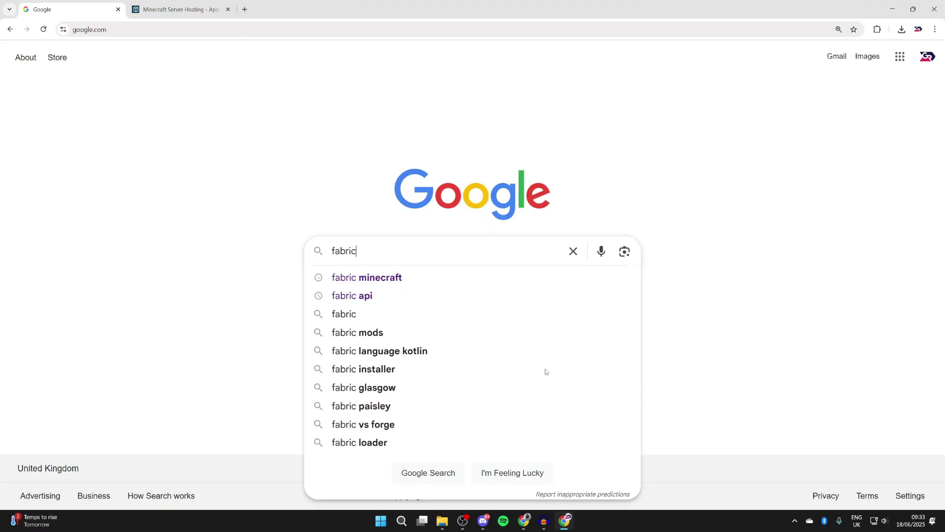
{"action": "key", "text": "BackSpace"}
{"action": "key", "text": "BackSpace"}
{"action": "key", "text": "BackSpace"}
{"action": "key", "text": "BackSpace"}
{"action": "key", "text": "BackSpace"}
{"action": "type", "text": "minecraft"}
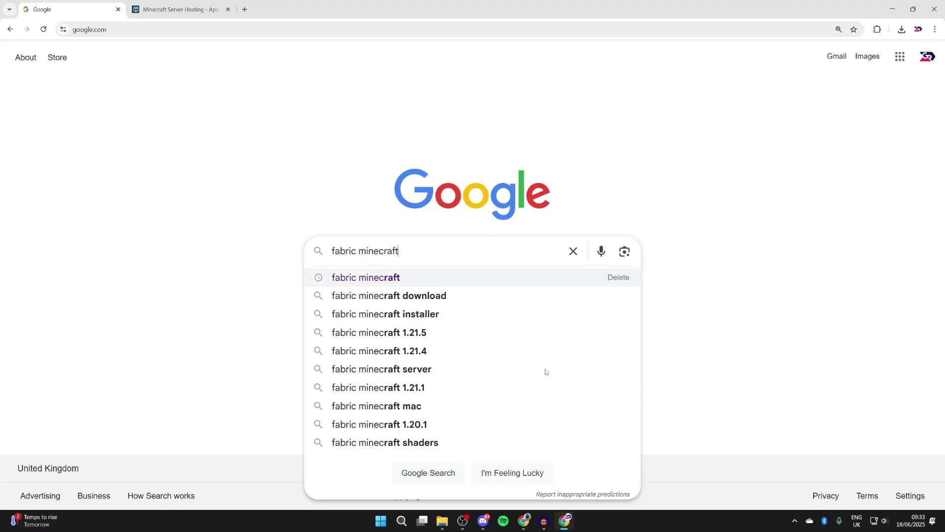
{"action": "key", "text": "Return"}
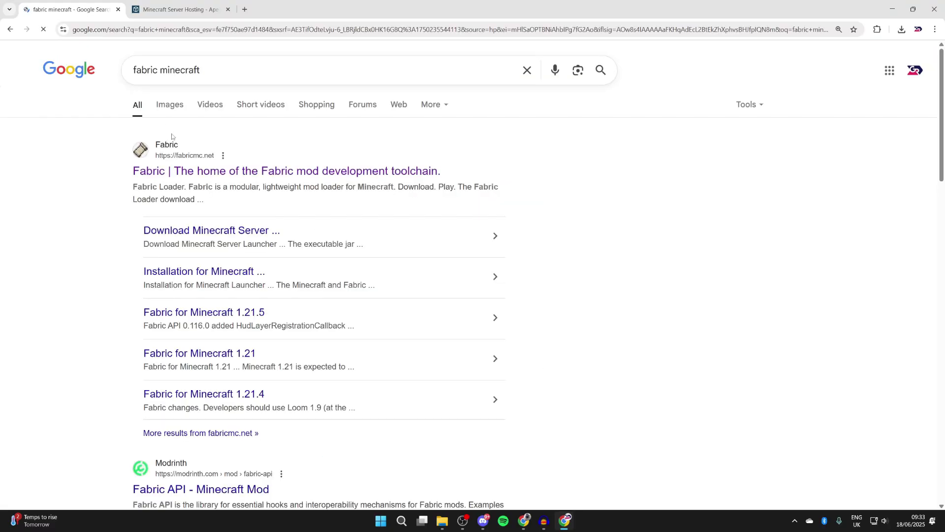
- Open the official Fabric website from the results and download the Fabric Loader installer for Windows
{"action": "left_click", "coordinate": [199, 170]}
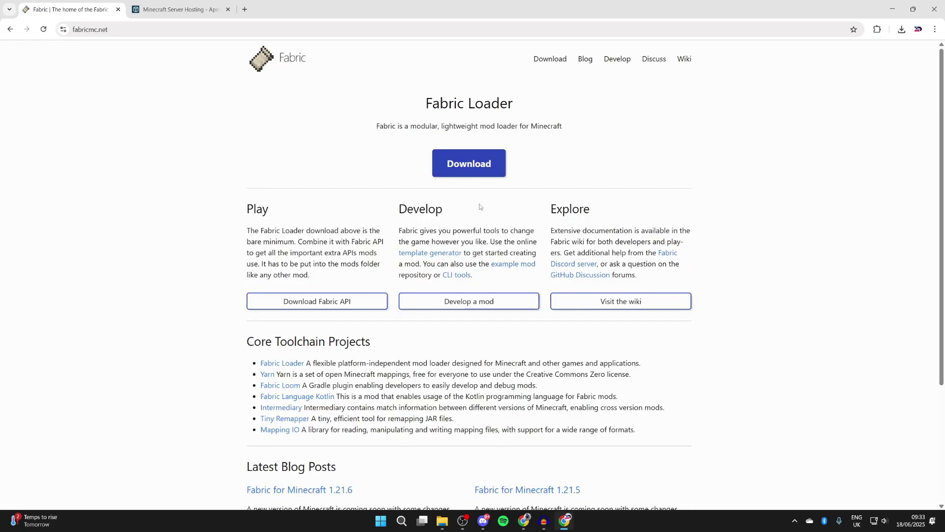
{"action": "left_click", "coordinate": [467, 166]}
{"action": "left_click", "coordinate": [484, 139]}
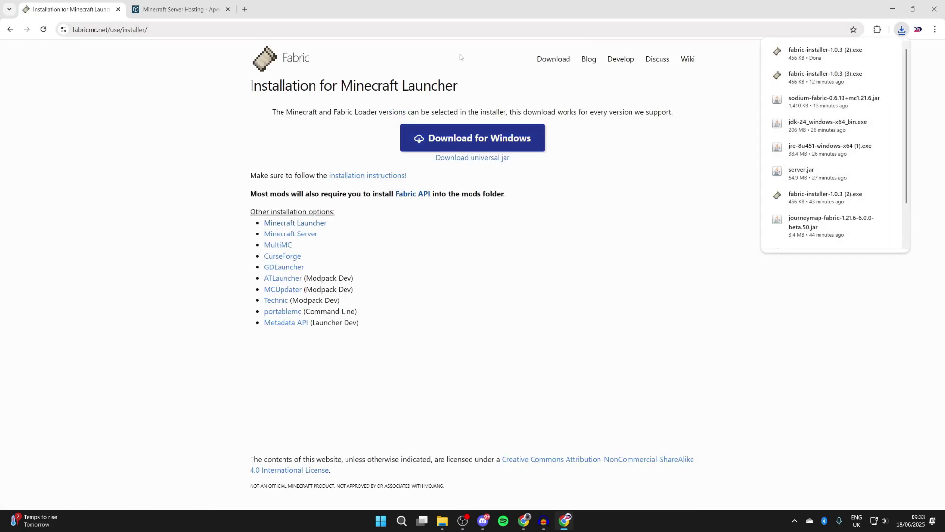
- Follow the Fabric API link to CurseForge, filter its files to game version 1.21.6 and download the Fabric API file
{"action": "left_click", "coordinate": [407, 194]}
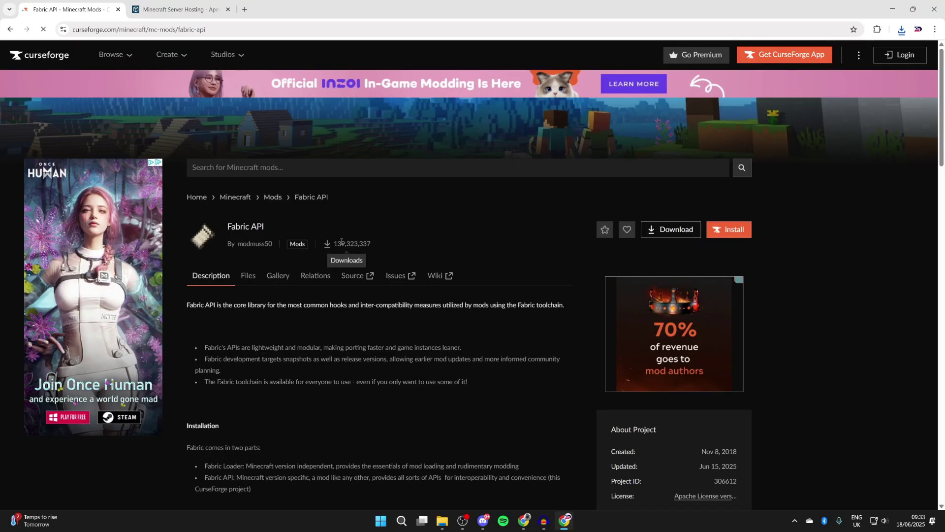
{"action": "scroll", "coordinate": [270, 245], "scroll_direction": "down", "scroll_amount": 1}
{"action": "left_click", "coordinate": [249, 231]}
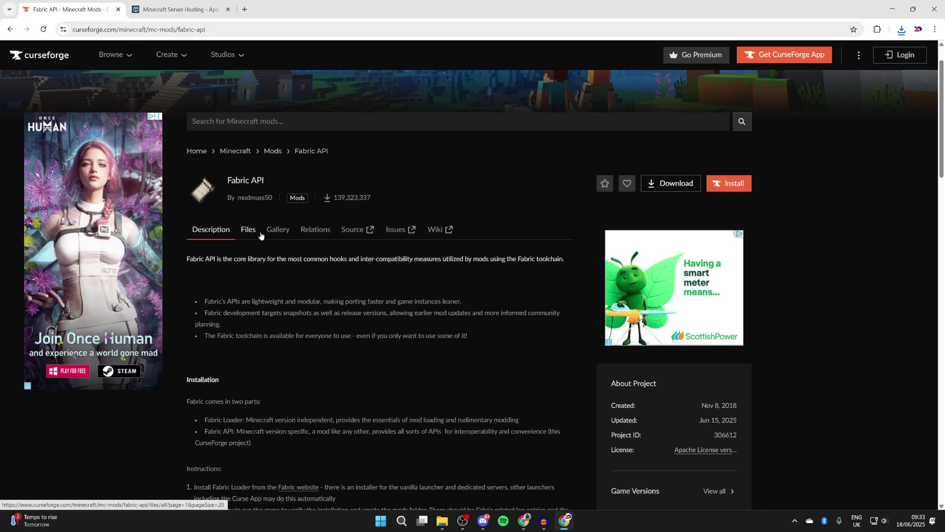
{"action": "scroll", "coordinate": [256, 236], "scroll_direction": "down", "scroll_amount": 2}
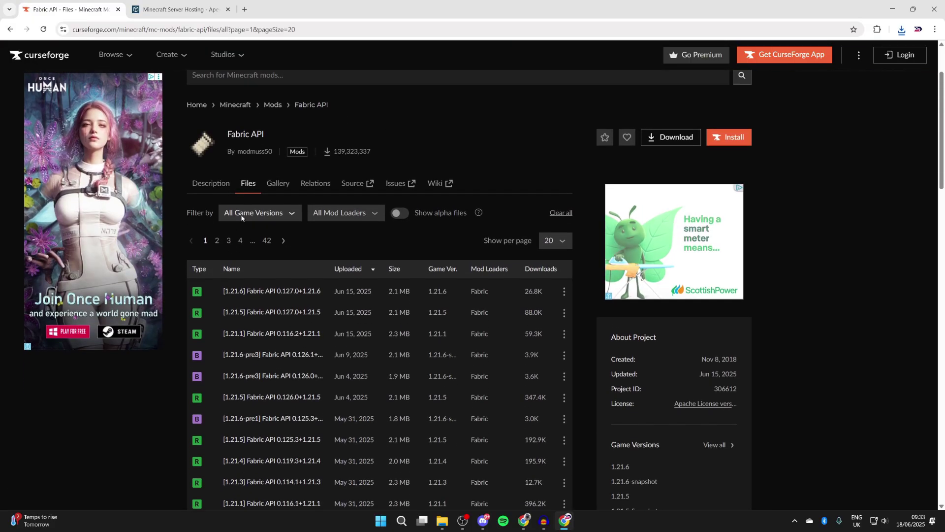
{"action": "left_click", "coordinate": [261, 213]}
{"action": "left_click", "coordinate": [243, 246]}
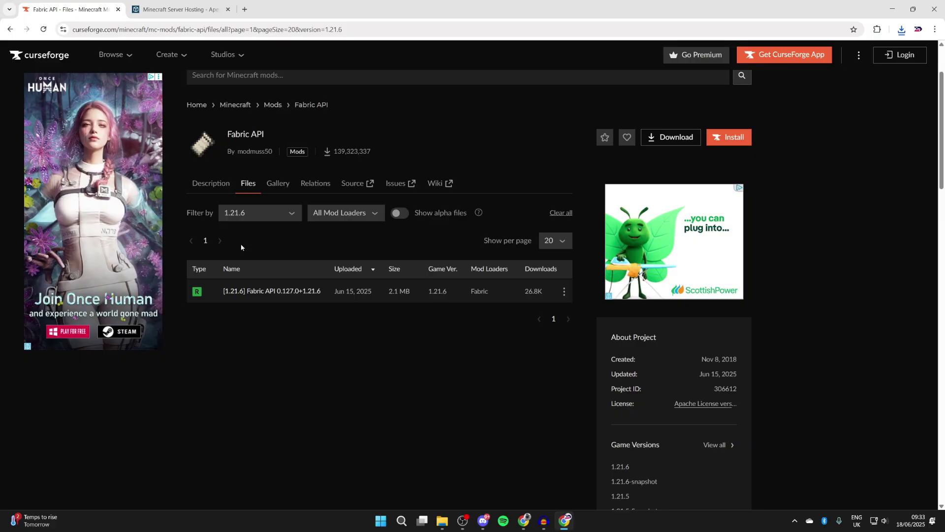
{"action": "left_click", "coordinate": [562, 291]}
{"action": "left_click", "coordinate": [586, 332]}
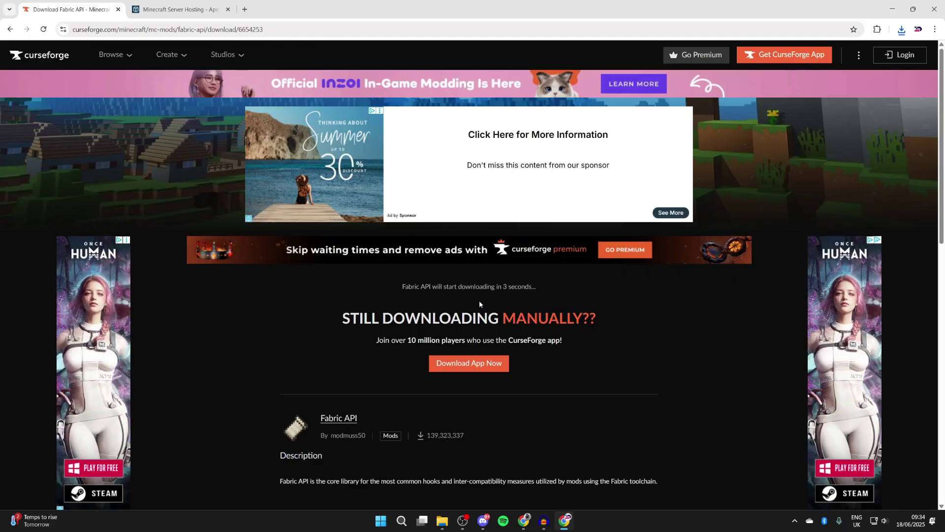
- Find the Modrinth website through a Google search for "modrinth" and open its mods listing, agreeing to the privacy notice
{"action": "key", "text": "alt+Home"}
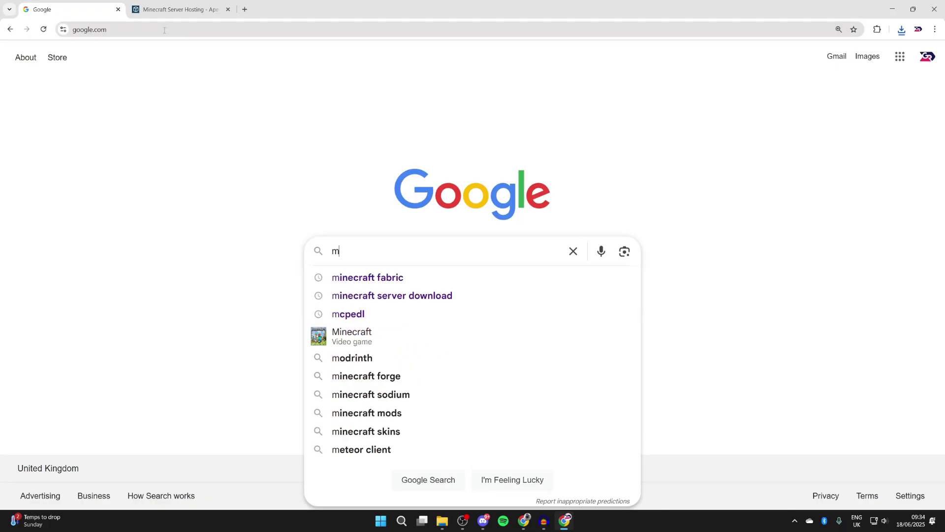
{"action": "type", "text": "modrinth"}
{"action": "key", "text": "Return"}
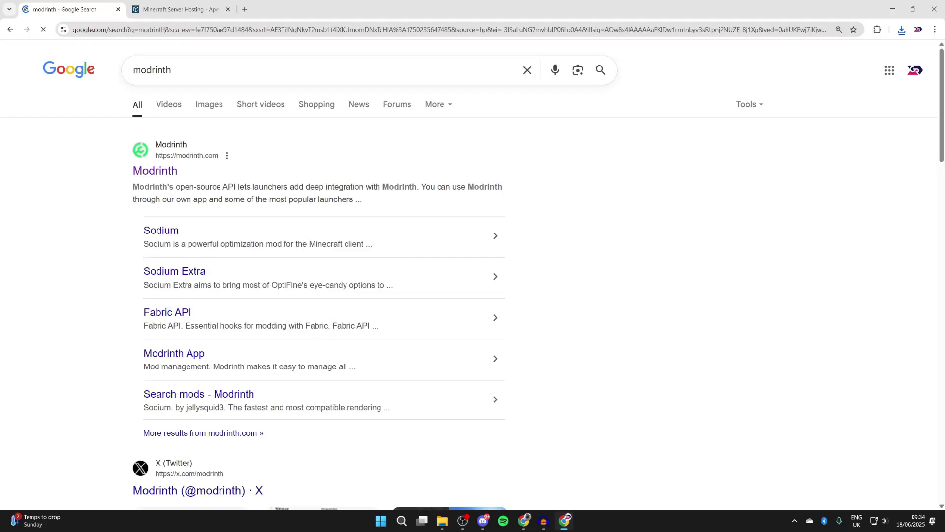
{"action": "left_click", "coordinate": [144, 171]}
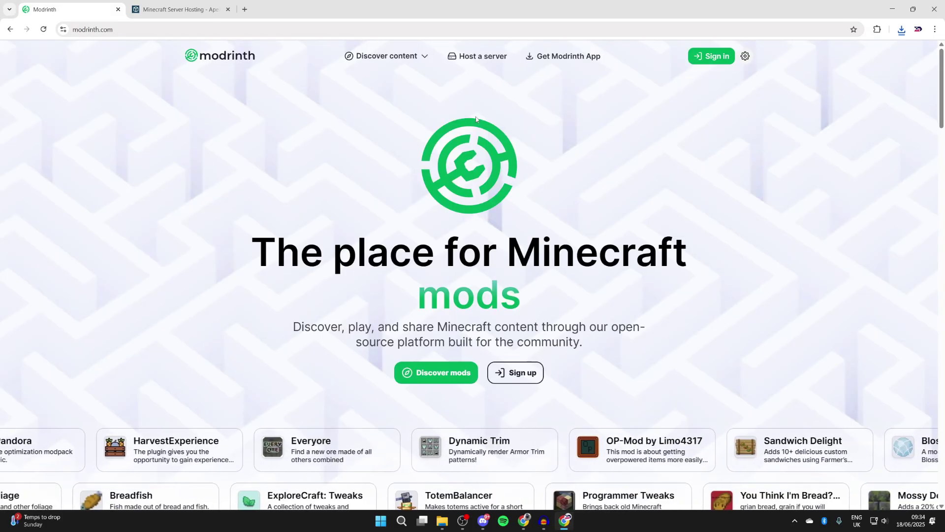
{"action": "left_click", "coordinate": [467, 380]}
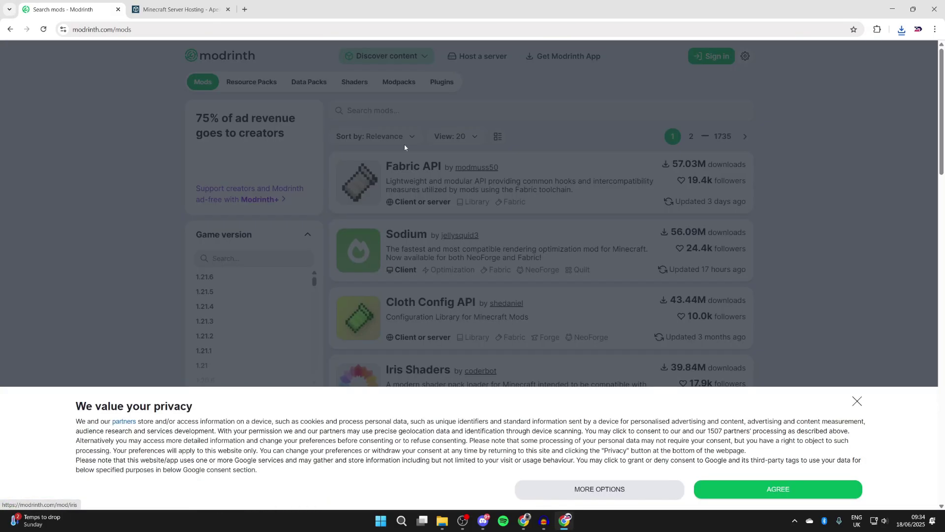
{"action": "left_click", "coordinate": [786, 488]}
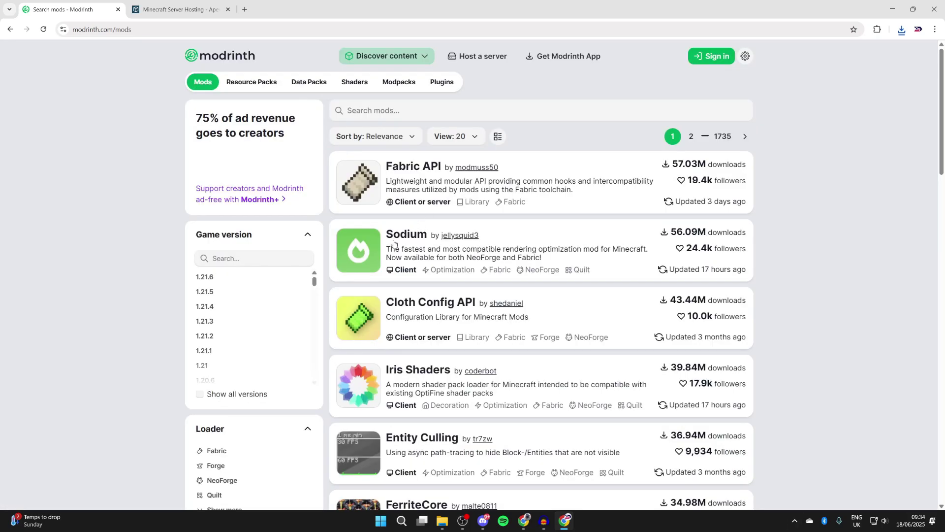
- Open the Sodium mod, filter its versions to 1.21.6 and download mc1.21.6-0.6.13-fabric
{"action": "left_click", "coordinate": [358, 247]}
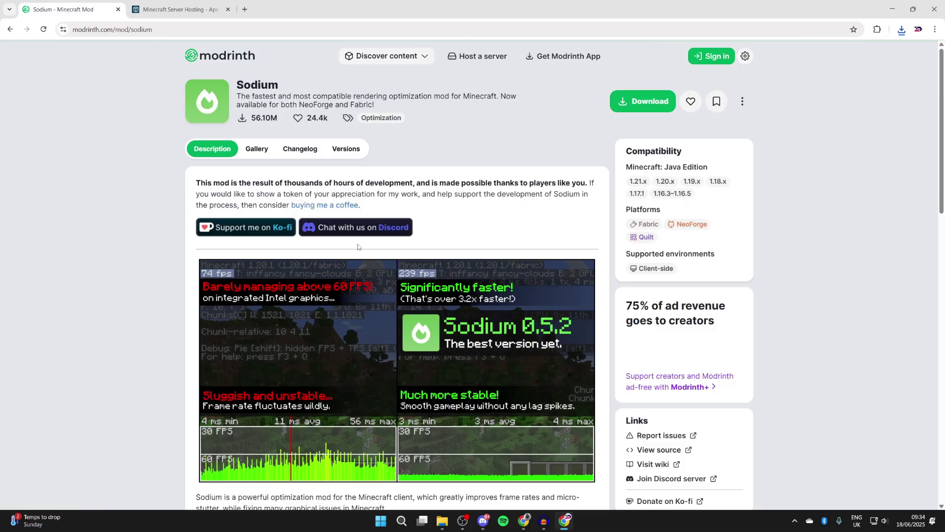
{"action": "left_click", "coordinate": [342, 150]}
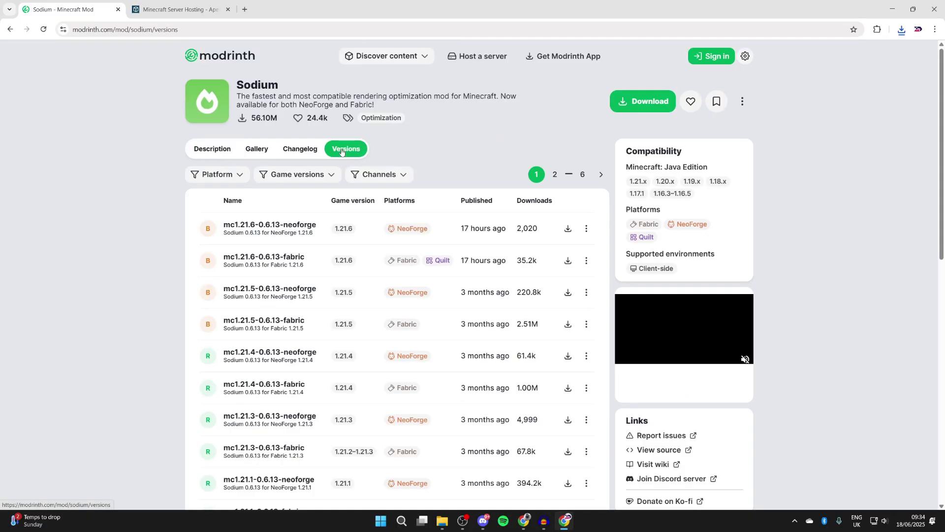
{"action": "left_click", "coordinate": [297, 175]}
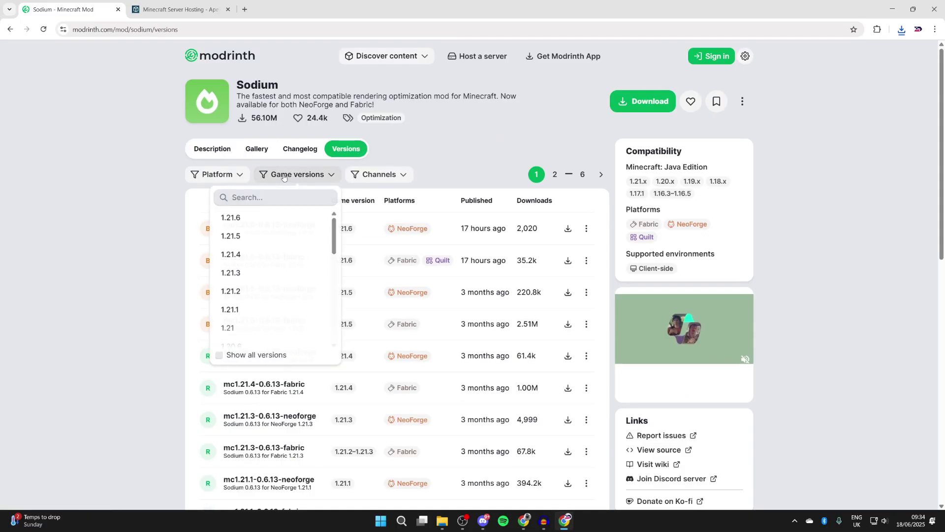
{"action": "left_click", "coordinate": [265, 221]}
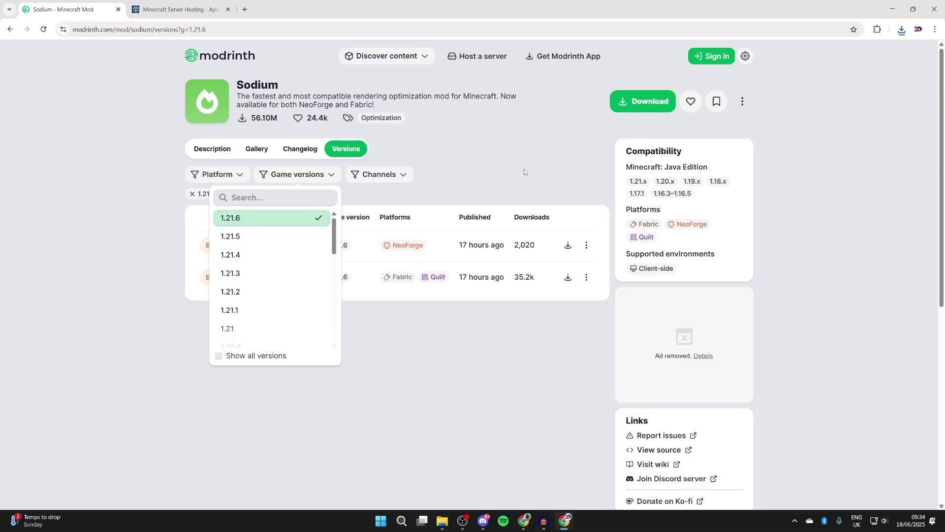
{"action": "left_click", "coordinate": [524, 172]}
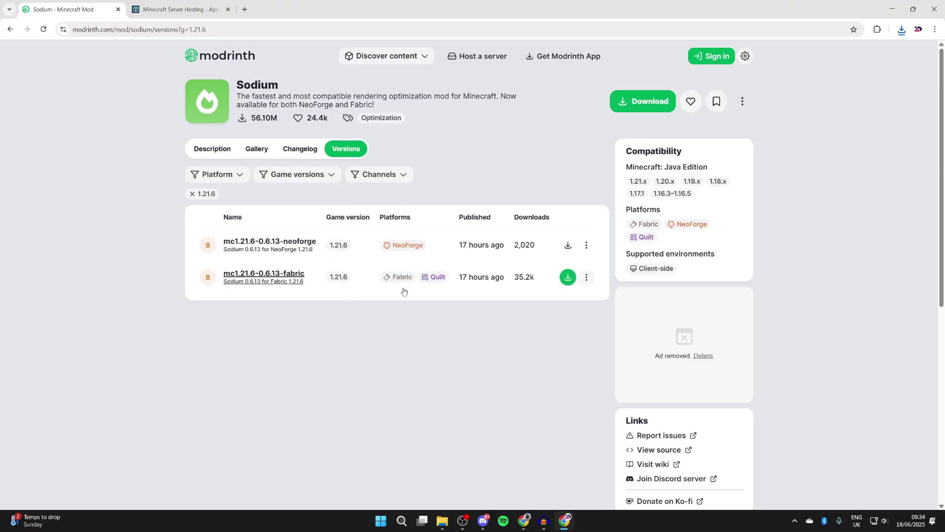
{"action": "left_click", "coordinate": [567, 277]}
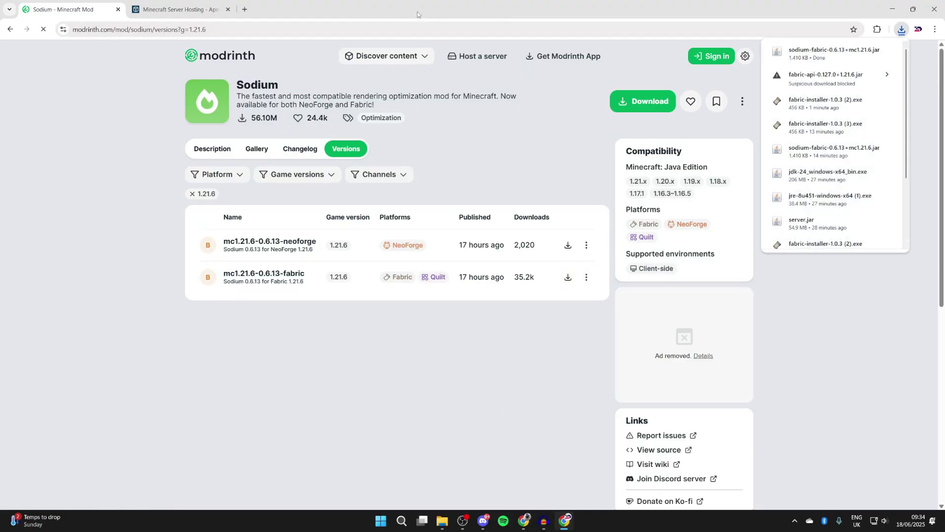
- Keep the blocked fabric-api-0.127.0+1.21.6.jar download
{"action": "left_click", "coordinate": [824, 78]}
{"action": "left_click", "coordinate": [861, 101]}
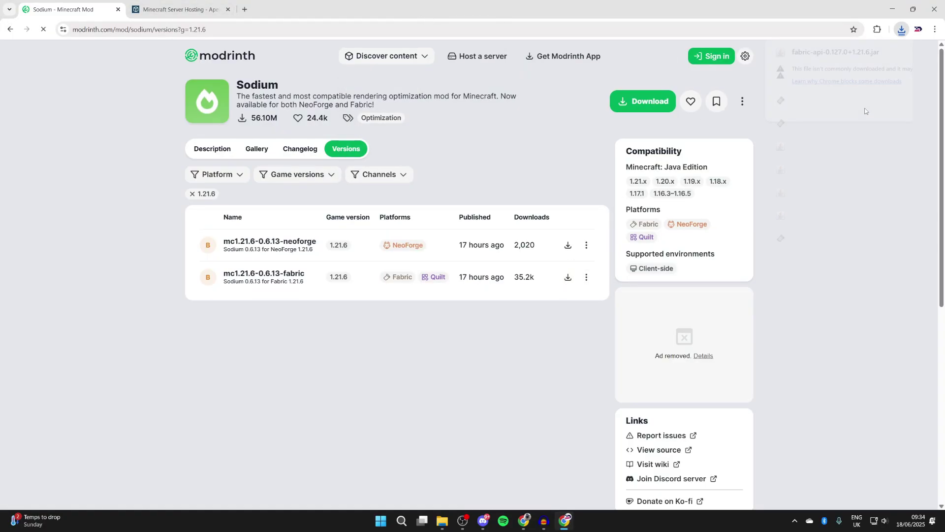
- Return to the mods listing, open Iris Shaders, filter its versions to 1.21.6 and download 1.9.0+1.21.6-fabric
{"action": "left_click", "coordinate": [10, 31]}
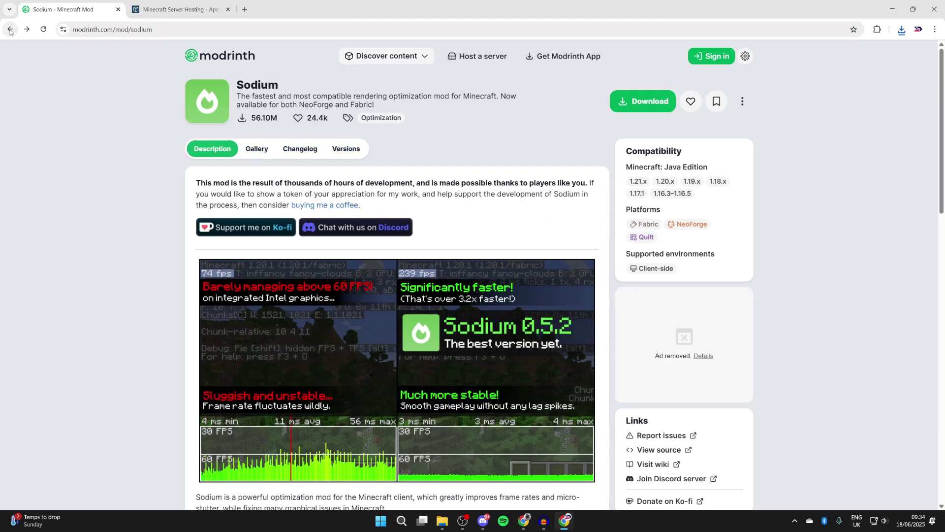
{"action": "left_click", "coordinate": [9, 31]}
{"action": "scroll", "coordinate": [356, 334], "scroll_direction": "down", "scroll_amount": 1}
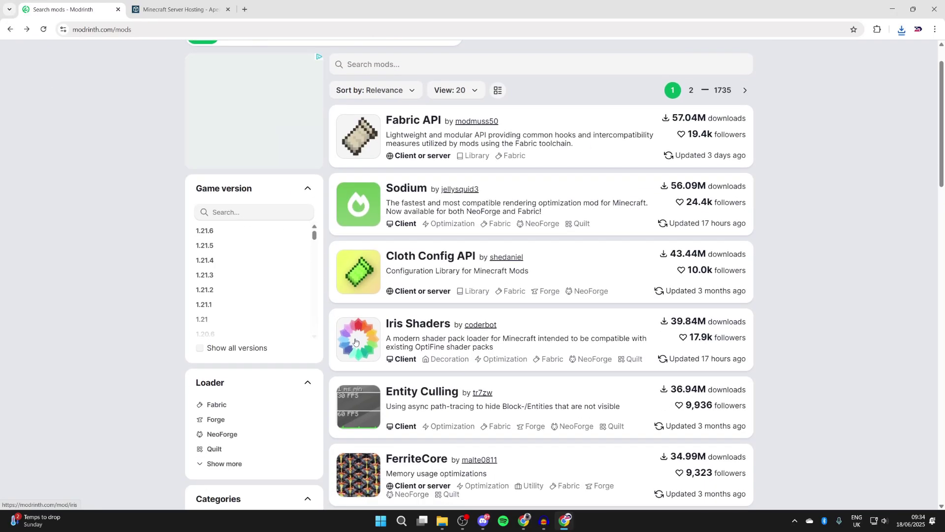
{"action": "left_click", "coordinate": [355, 338]}
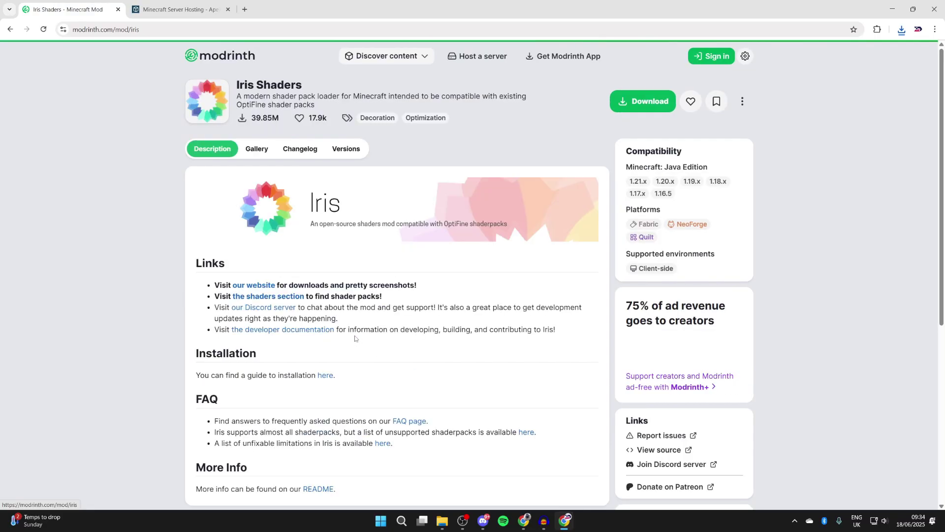
{"action": "left_click", "coordinate": [361, 149]}
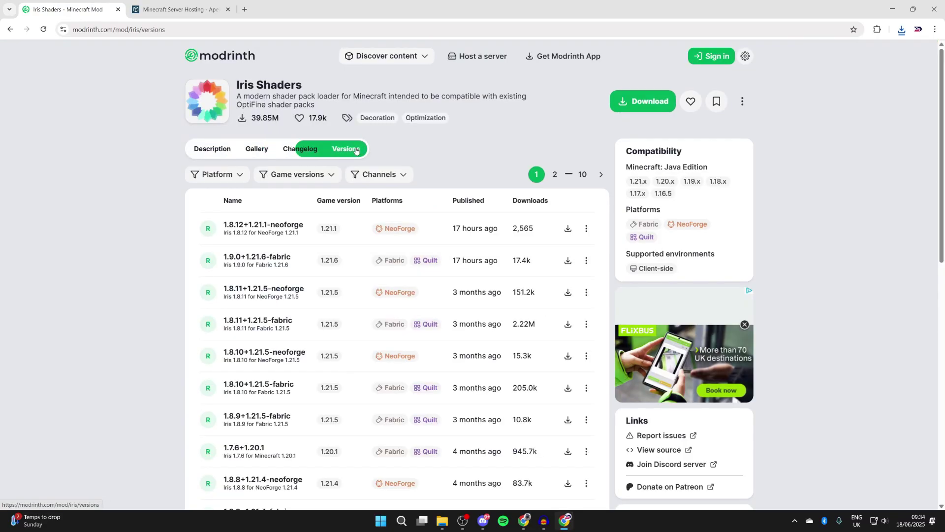
{"action": "left_click", "coordinate": [283, 175]}
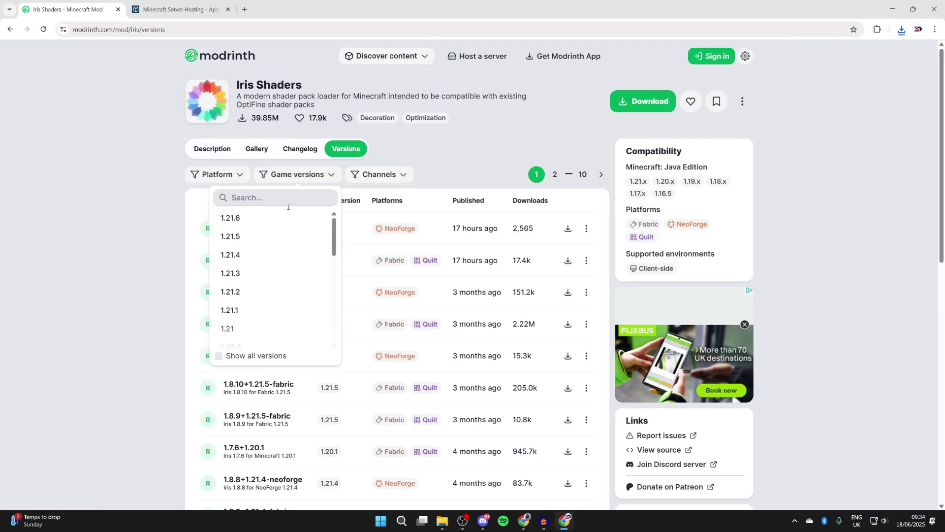
{"action": "left_click", "coordinate": [282, 219]}
{"action": "left_click", "coordinate": [462, 299]}
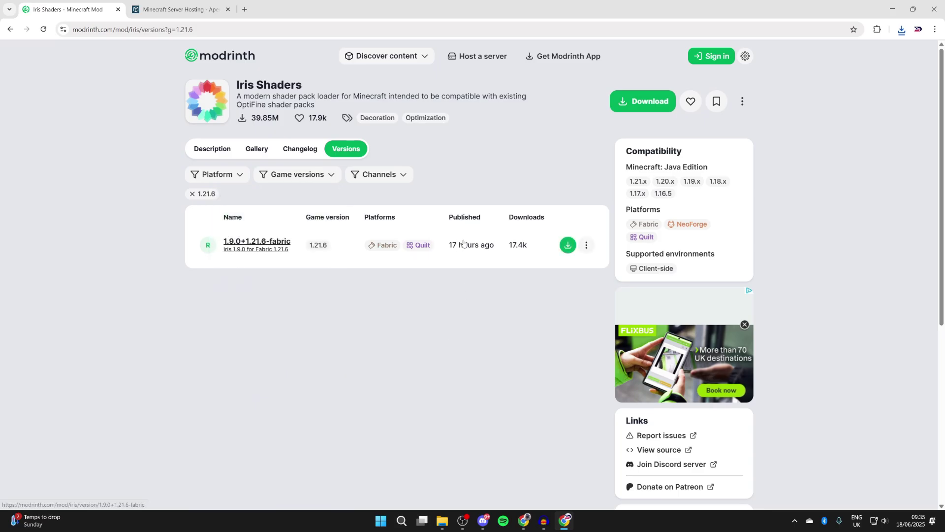
{"action": "left_click", "coordinate": [568, 245]}
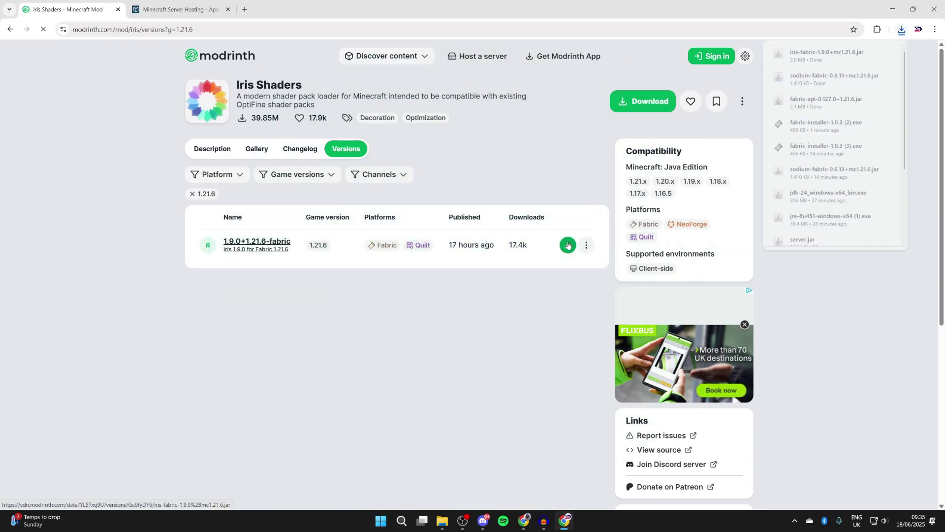
- Open the shaders listing, choose Complementary Shaders - Unbound and download its r5.5.1 version
{"action": "left_click", "coordinate": [387, 56]}
{"action": "left_click", "coordinate": [349, 84]}
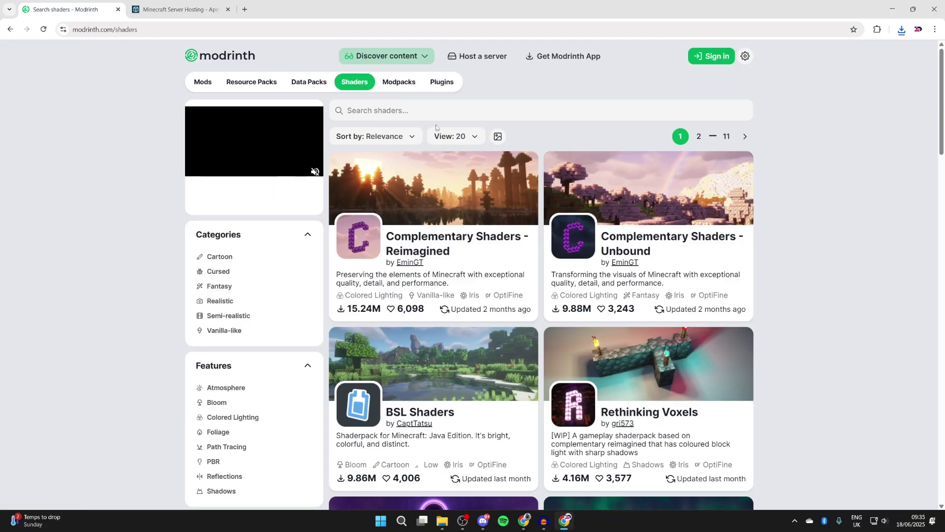
{"action": "scroll", "coordinate": [448, 243], "scroll_direction": "down", "scroll_amount": 5}
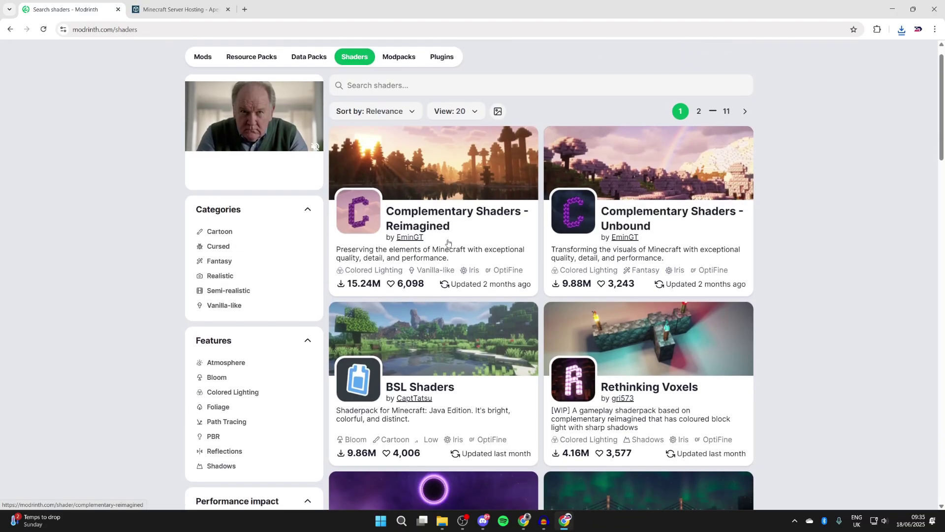
{"action": "scroll", "coordinate": [448, 242], "scroll_direction": "up", "scroll_amount": 6}
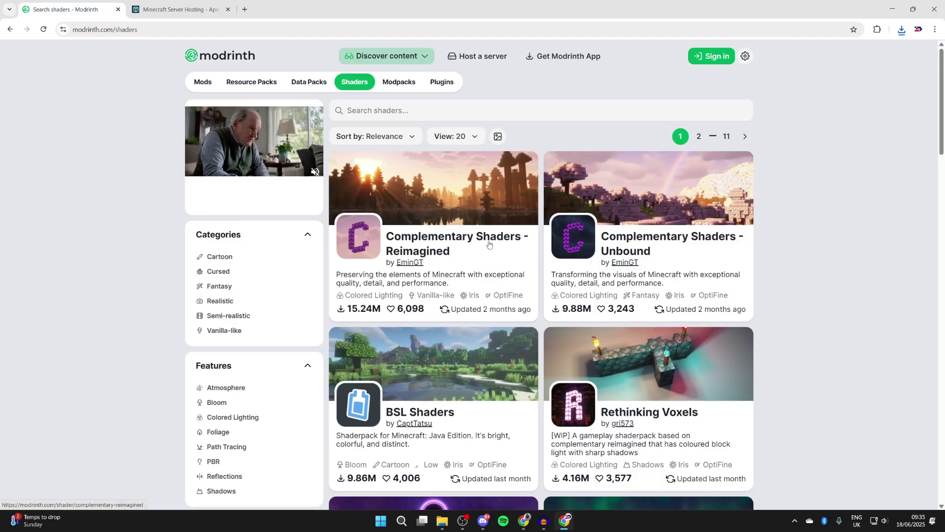
{"action": "left_click", "coordinate": [672, 244]}
{"action": "left_click", "coordinate": [360, 151]}
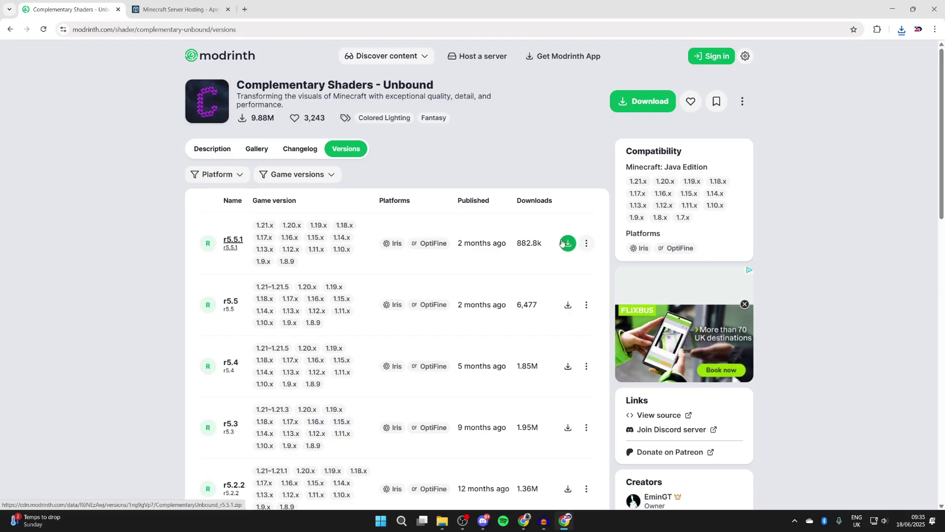
- Look over the Apex Hosting page for its Minecraft server hosting features
{"action": "left_click", "coordinate": [156, 4]}
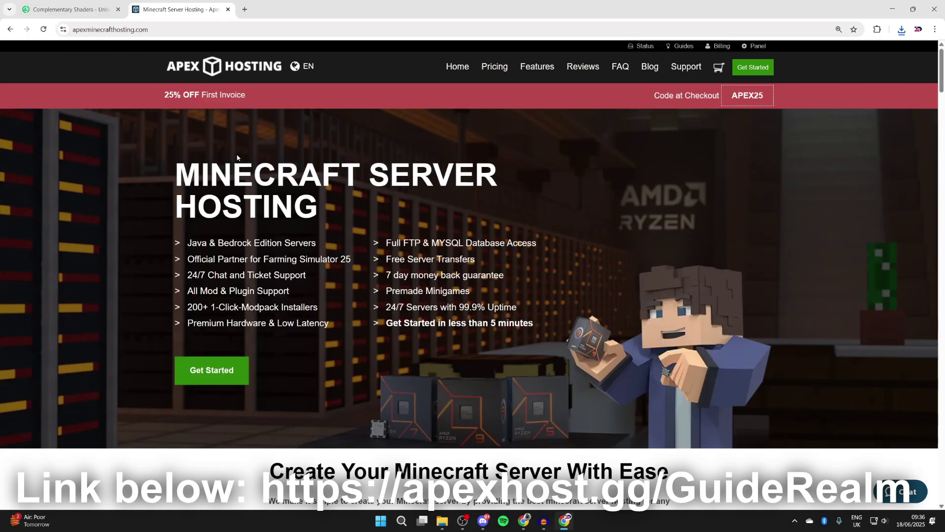
{"action": "scroll", "coordinate": [263, 148], "scroll_direction": "down", "scroll_amount": 7}
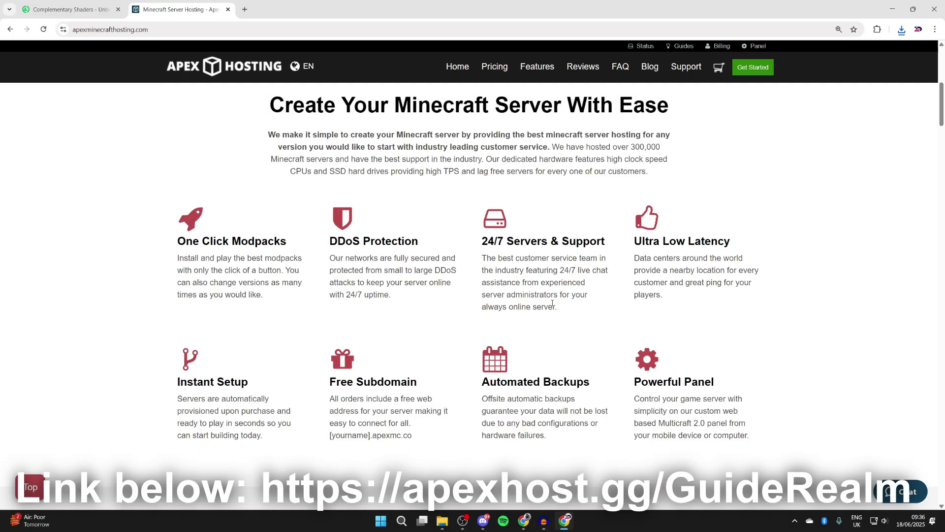
{"action": "scroll", "coordinate": [513, 286], "scroll_direction": "up", "scroll_amount": 7}
{"action": "scroll", "coordinate": [493, 256], "scroll_direction": "up", "scroll_amount": 1}
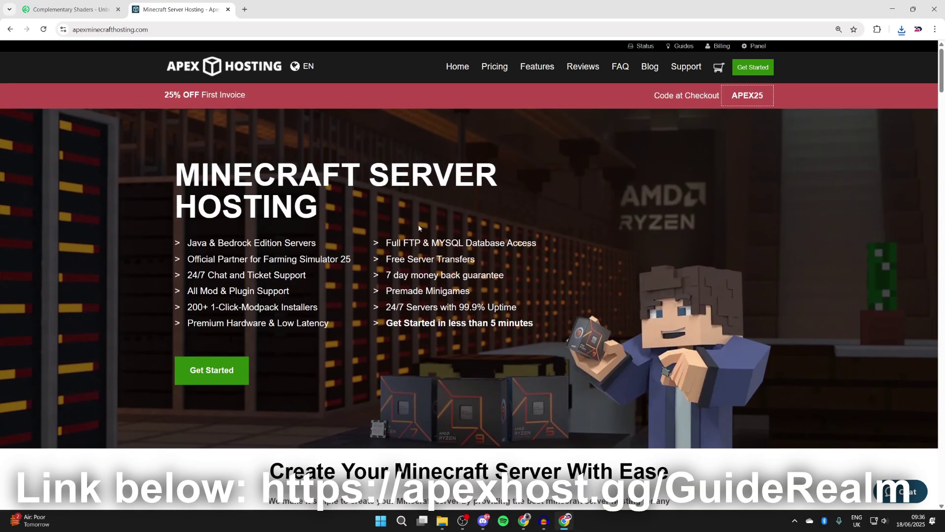
- Minimise the browser, open the Downloads folder in File Explorer and run fabric-installer-1.0.3 (2).exe
{"action": "left_click", "coordinate": [892, 9]}
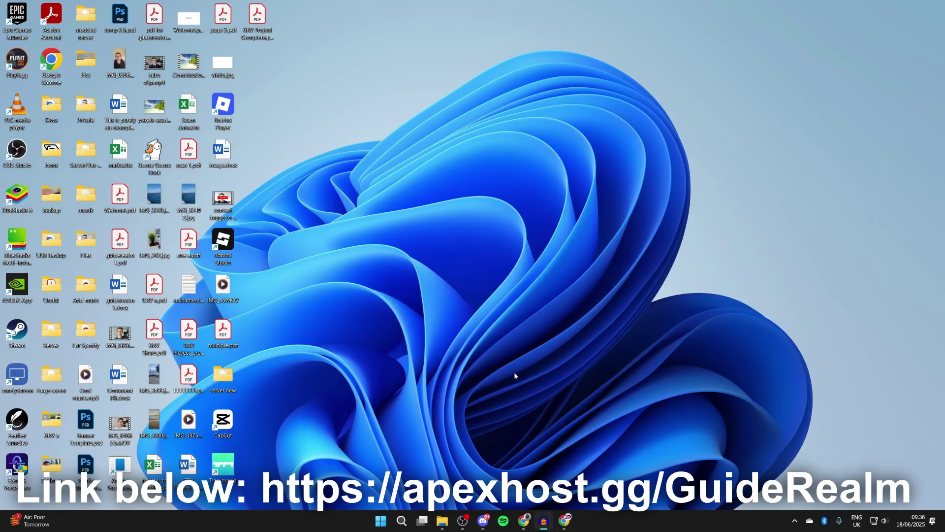
{"action": "right_click", "coordinate": [441, 527]}
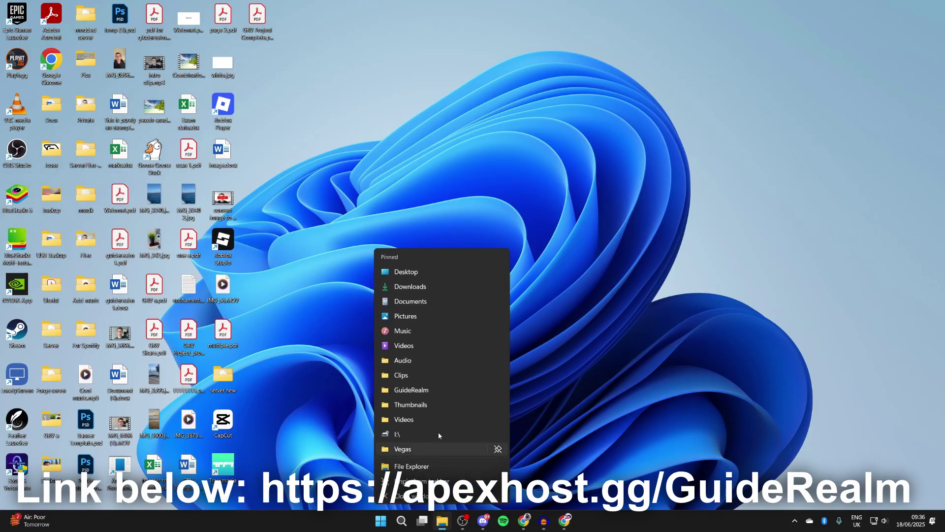
{"action": "left_click", "coordinate": [430, 283]}
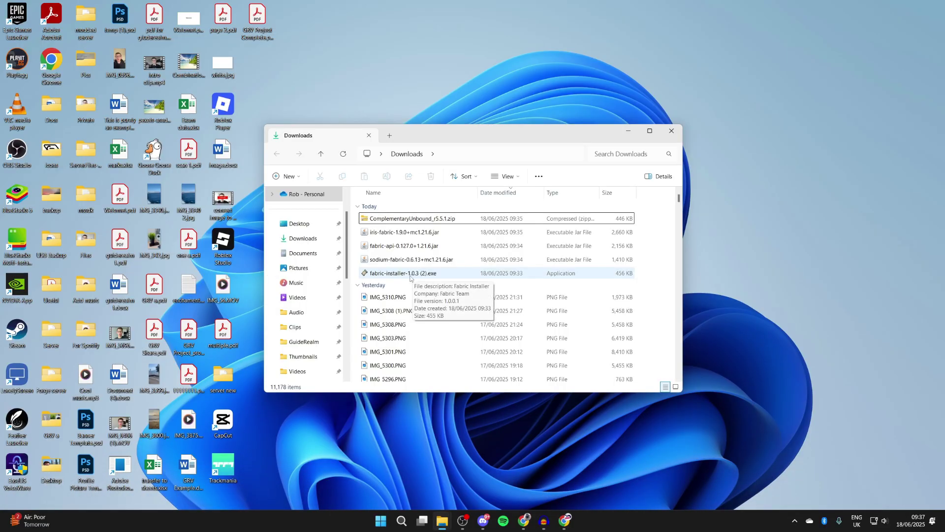
{"action": "double_click", "coordinate": [410, 275]}
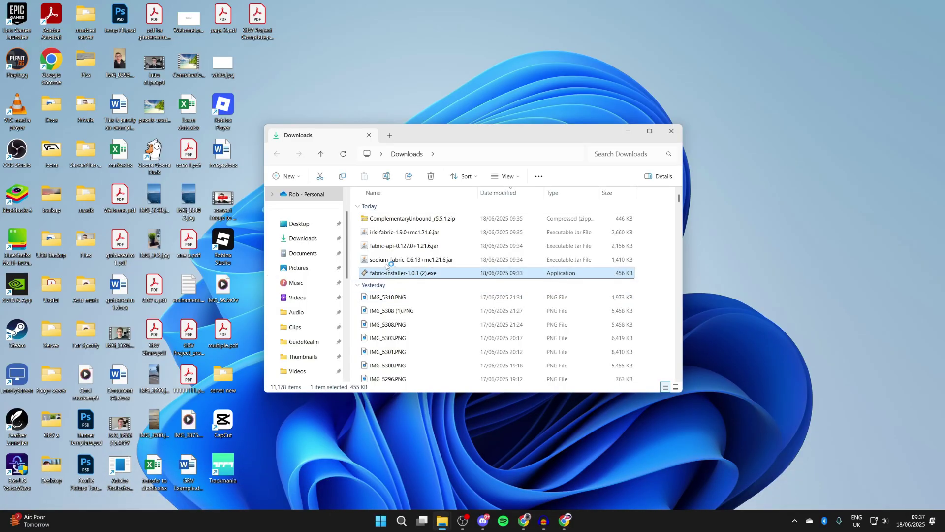
- Install the Fabric client for Minecraft 1.21.6 with loader version 0.16.14, then close the installer
{"action": "left_click", "coordinate": [436, 230]}
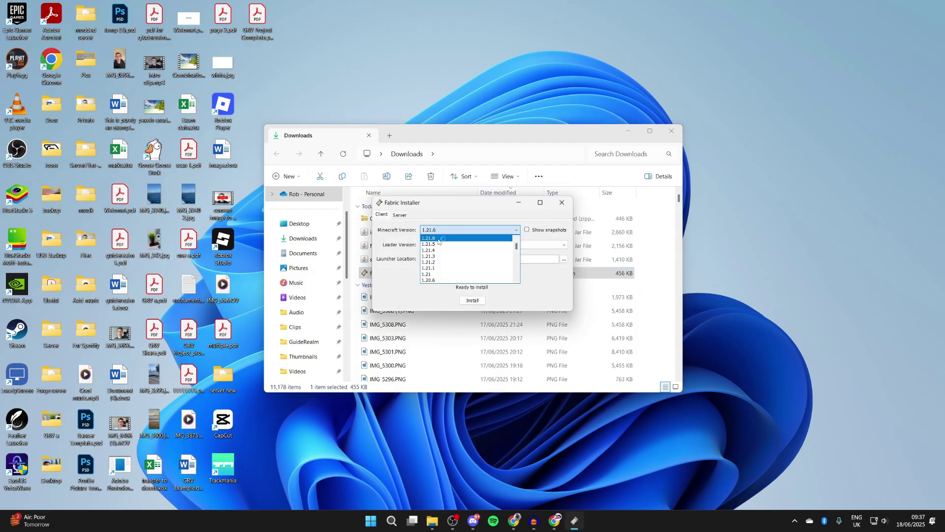
{"action": "left_click", "coordinate": [438, 239]}
{"action": "left_click", "coordinate": [473, 300]}
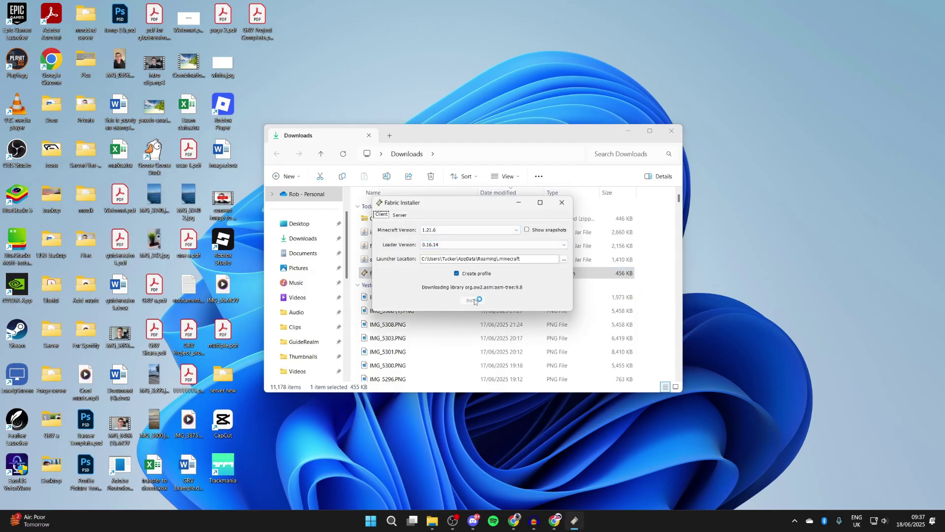
{"action": "left_click", "coordinate": [473, 276]}
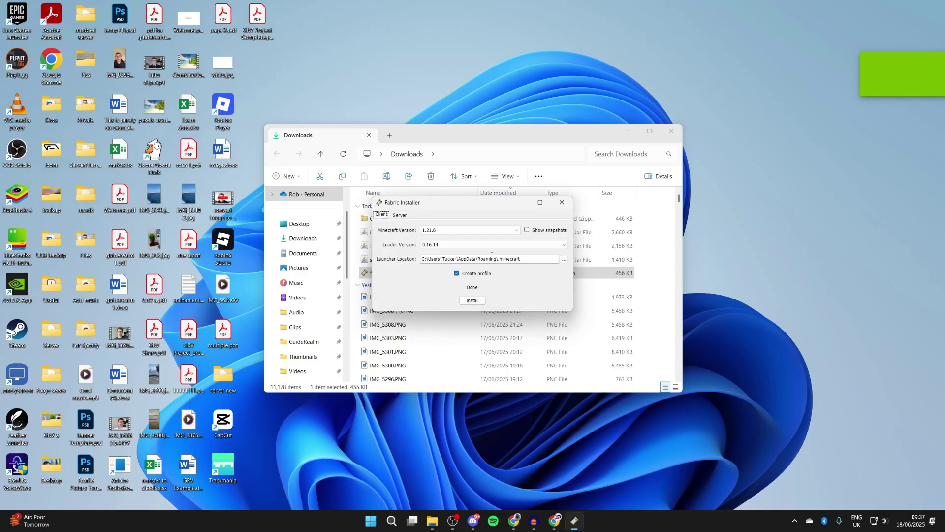
{"action": "left_click", "coordinate": [562, 203]}
- Start the Minecraft Launcher and open the game folder of the fabric-loader-1.21.6 installation
{"action": "left_click", "coordinate": [399, 524]}
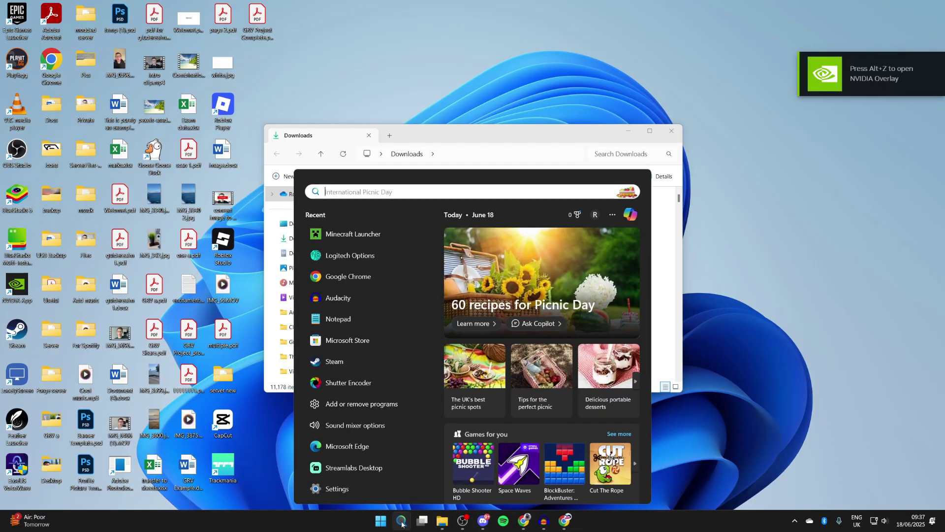
{"action": "type", "text": "min"}
{"action": "key", "text": "Return"}
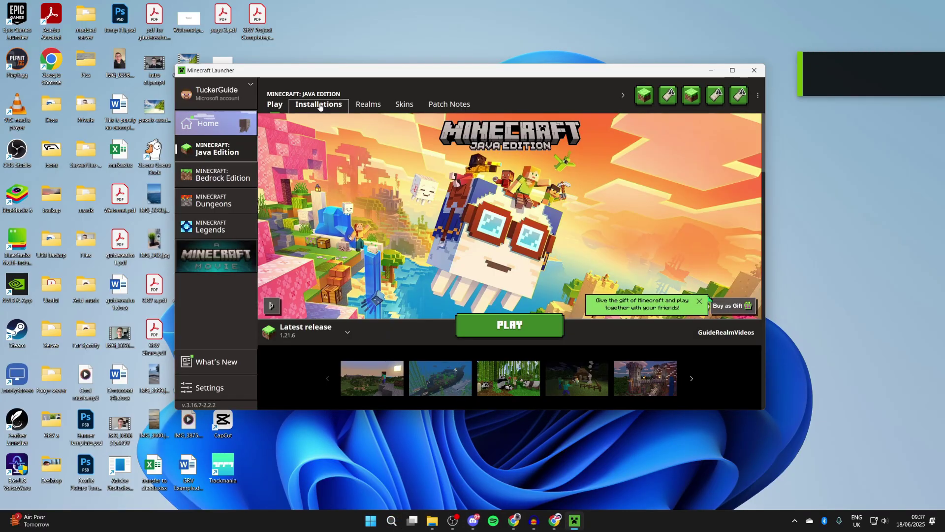
{"action": "left_click", "coordinate": [319, 104]}
{"action": "scroll", "coordinate": [425, 237], "scroll_direction": "down", "scroll_amount": 5}
{"action": "scroll", "coordinate": [424, 241], "scroll_direction": "down", "scroll_amount": 5}
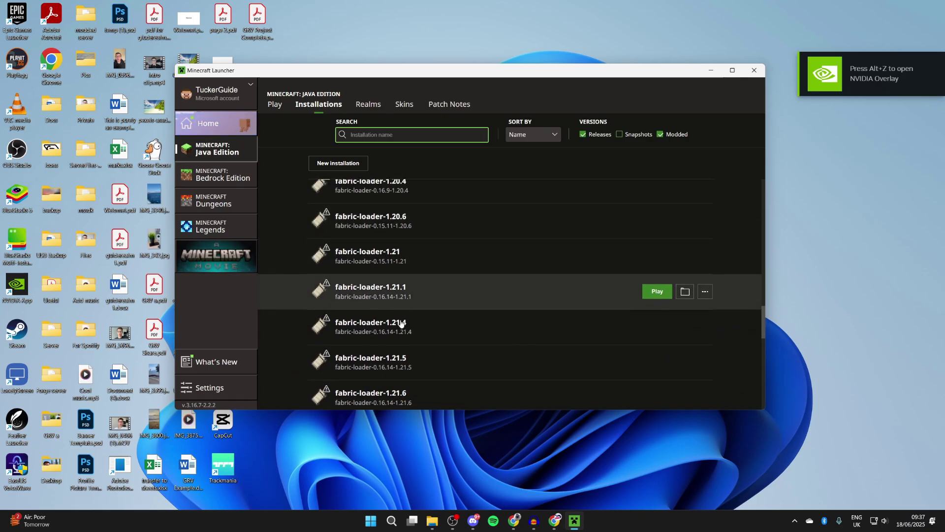
{"action": "scroll", "coordinate": [366, 326], "scroll_direction": "down", "scroll_amount": 2}
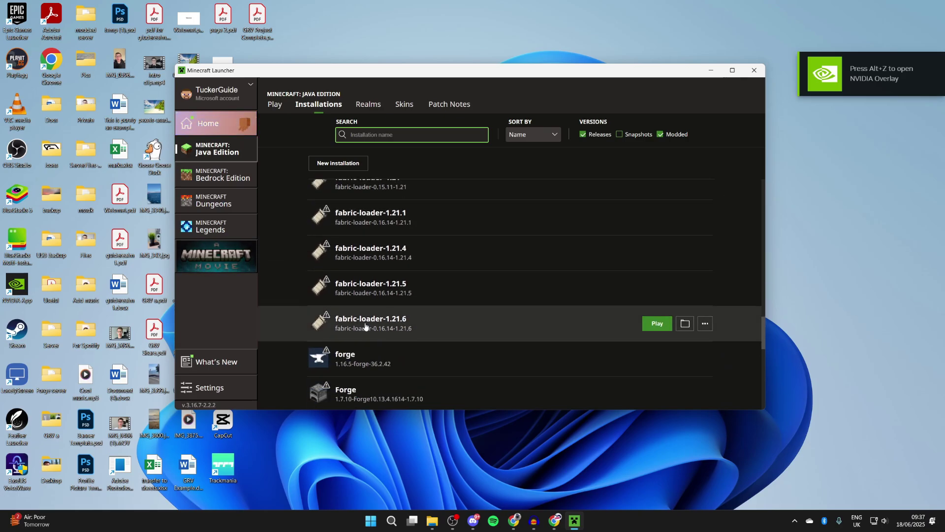
{"action": "left_click", "coordinate": [682, 326]}
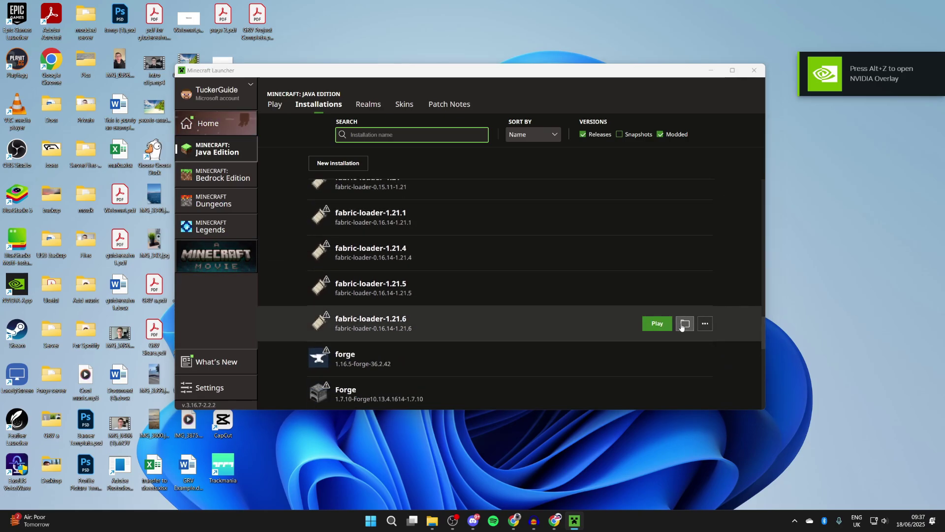
- Open the mods folder inside .minecraft and move its window clear of the launcher
{"action": "scroll", "coordinate": [402, 272], "scroll_direction": "down", "scroll_amount": 5}
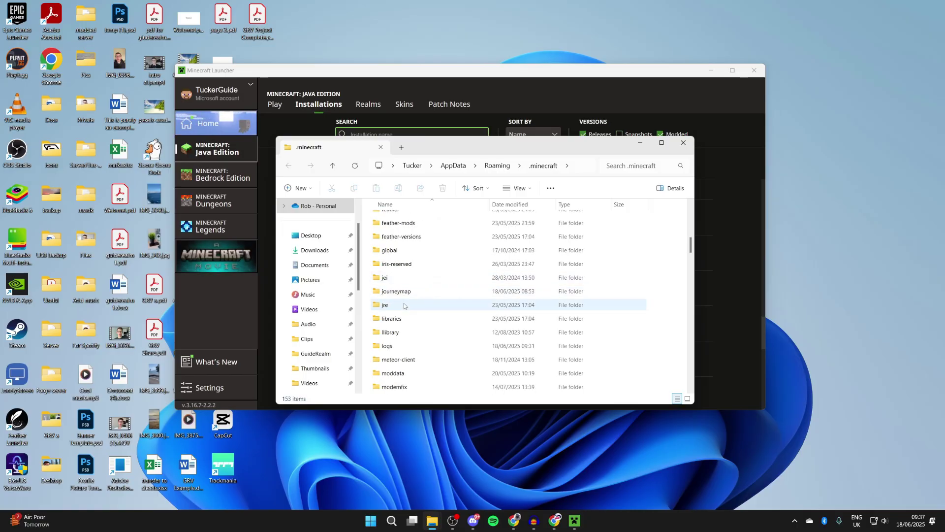
{"action": "left_click", "coordinate": [425, 318]}
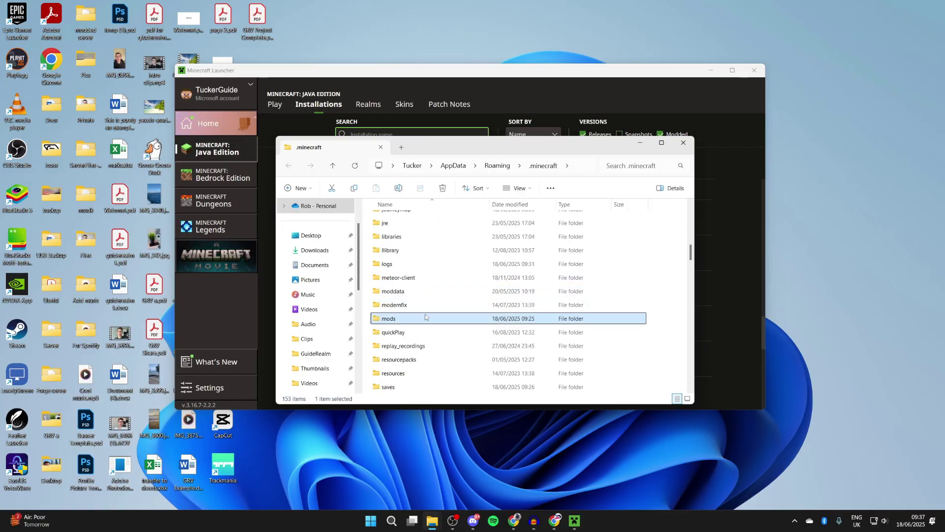
{"action": "double_click", "coordinate": [425, 320]}
{"action": "left_click_drag", "start_coordinate": [493, 147], "coordinate": [793, 174]}
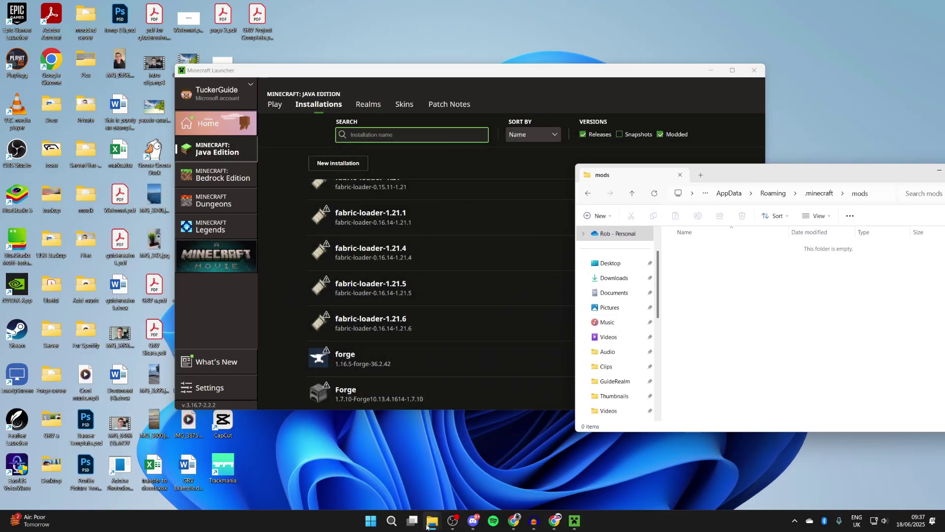
- Move the Sodium, Fabric API and Iris jar files for 1.21.6 from Downloads into the mods folder
{"action": "mouse_move", "coordinate": [432, 521]}
{"action": "left_click", "coordinate": [446, 459]}
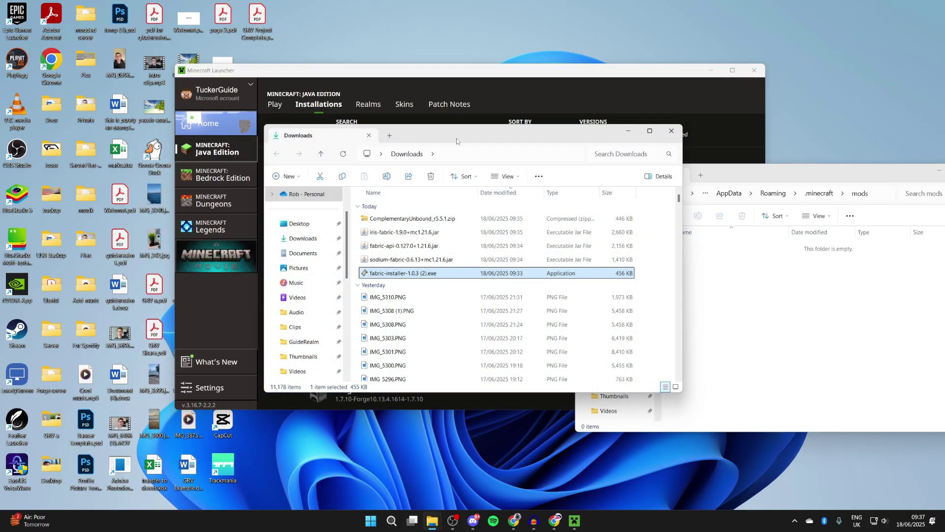
{"action": "left_click_drag", "start_coordinate": [456, 141], "coordinate": [345, 120]}
{"action": "left_click", "coordinate": [303, 239]}
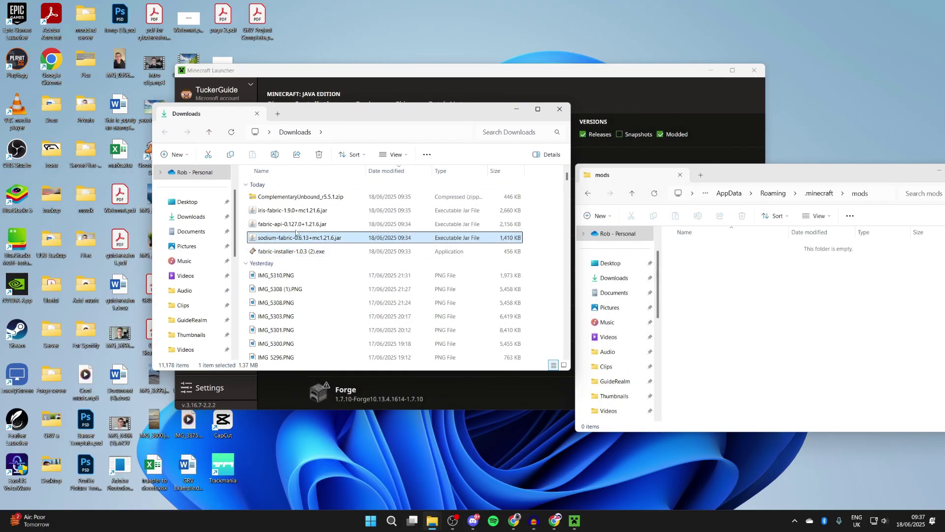
{"action": "left_click", "coordinate": [291, 224], "text": "ctrl"}
{"action": "left_click", "coordinate": [327, 212], "text": "ctrl"}
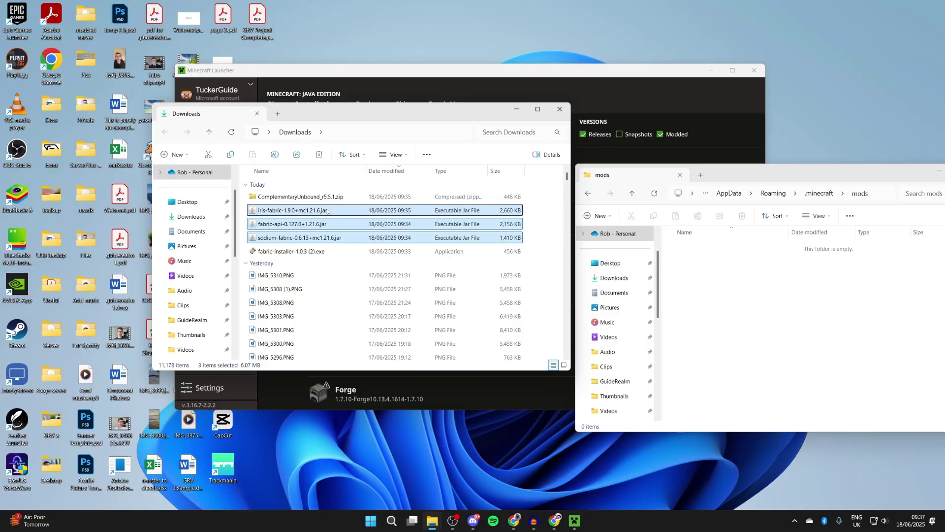
{"action": "left_click_drag", "start_coordinate": [328, 212], "coordinate": [817, 268]}
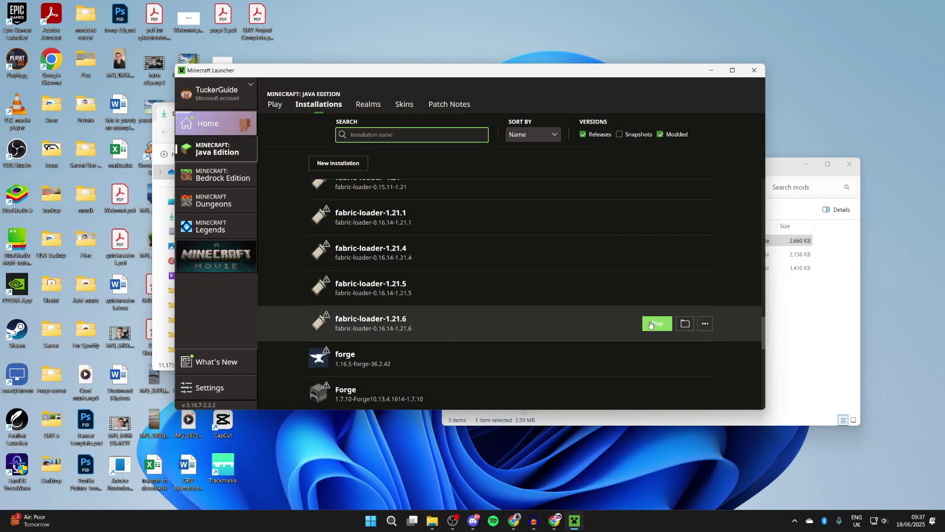
- Launch the fabric-loader-1.21.6 installation and open the in-game shader pack selection from within a world
{"action": "left_click", "coordinate": [651, 324]}
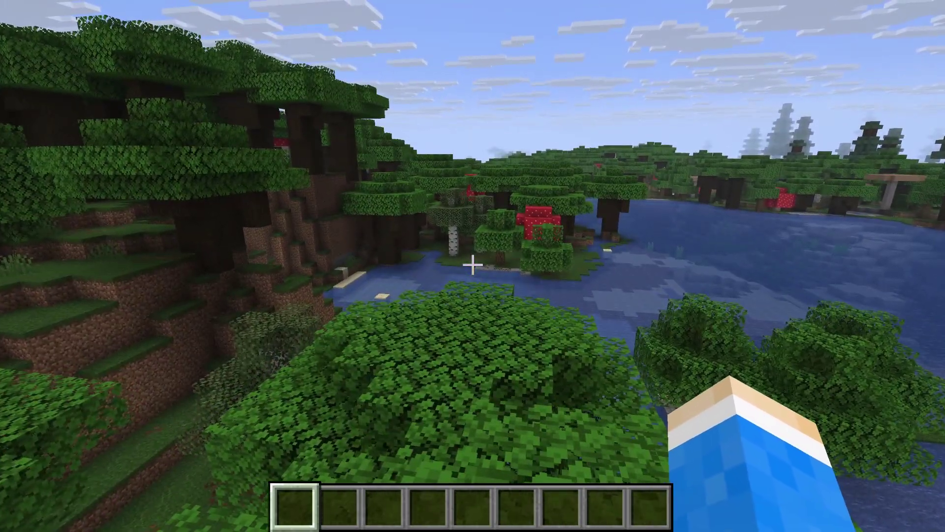
{"action": "key", "text": "Escape"}
{"action": "left_click", "coordinate": [448, 318]}
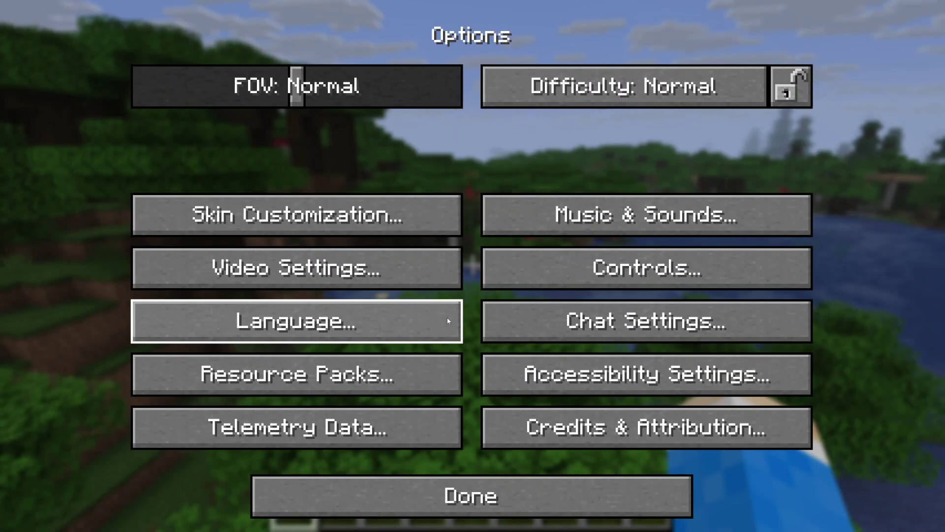
{"action": "left_click", "coordinate": [414, 270]}
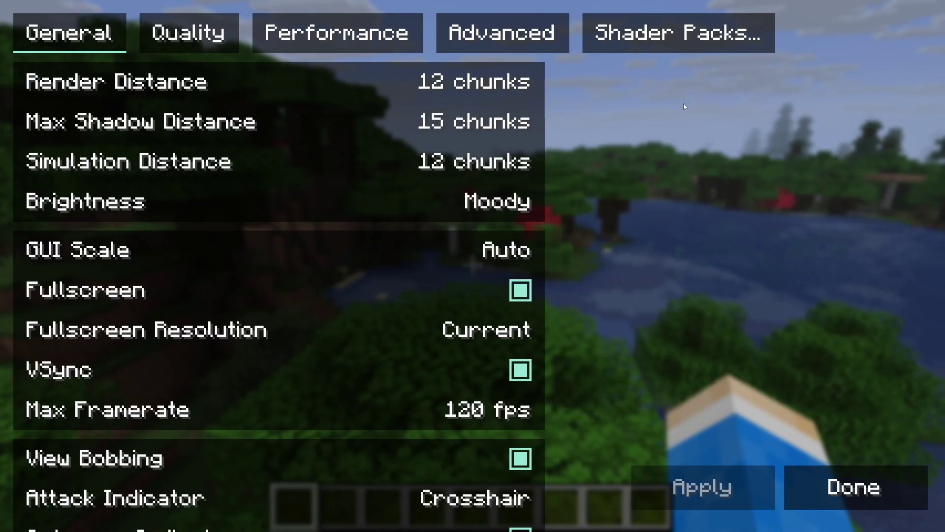
{"action": "left_click", "coordinate": [676, 40]}
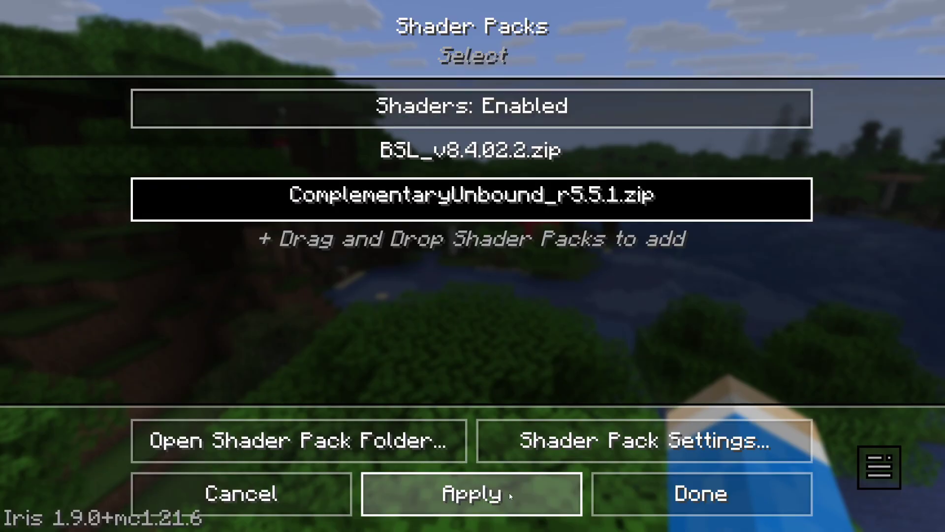
- Apply the ComplementaryUnbound_r5.5.1.zip shader pack and return to the world to move around
{"action": "left_click", "coordinate": [612, 495]}
{"action": "key", "text": "Escape"}
{"action": "key", "text": "Escape"}
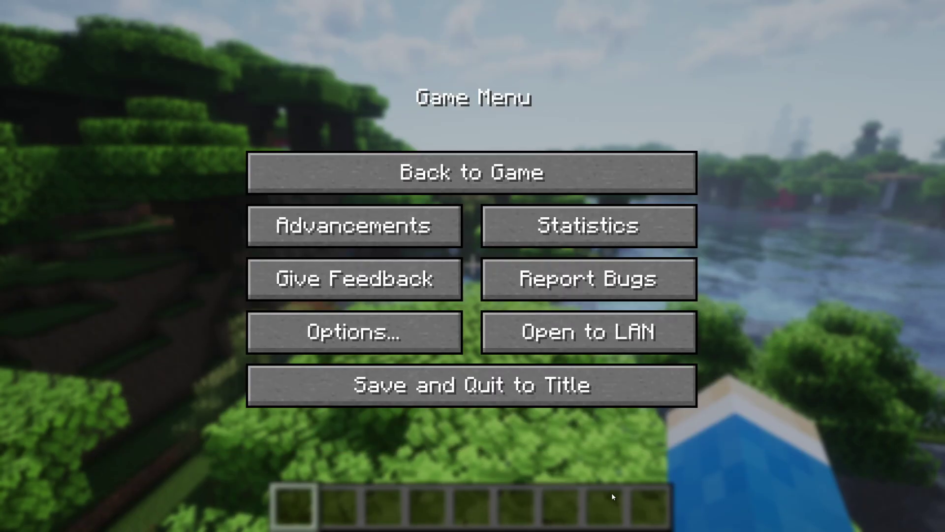
{"action": "key", "text": "Escape"}
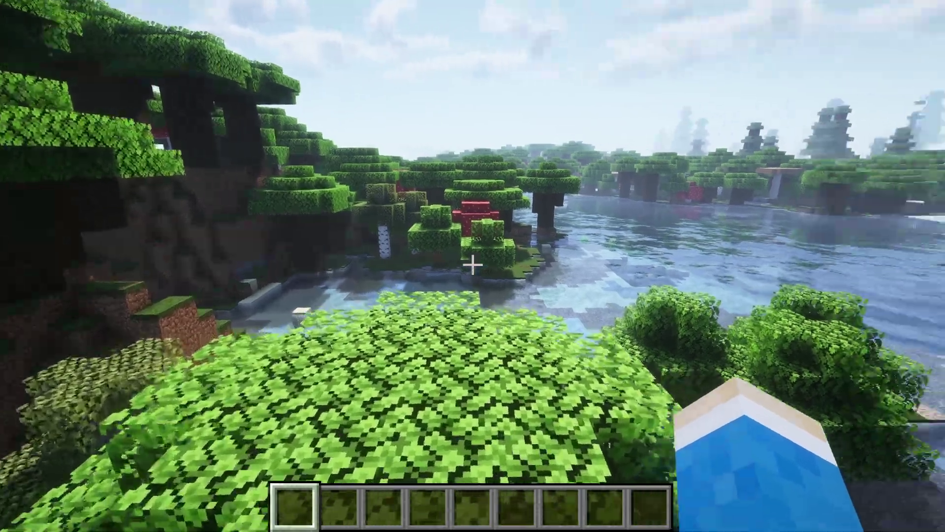
{"action": "key", "text": "w"}
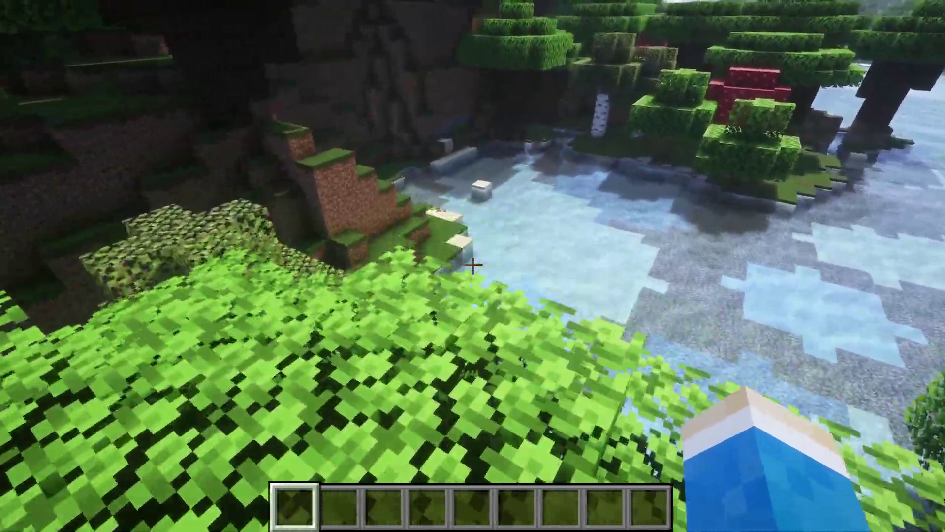